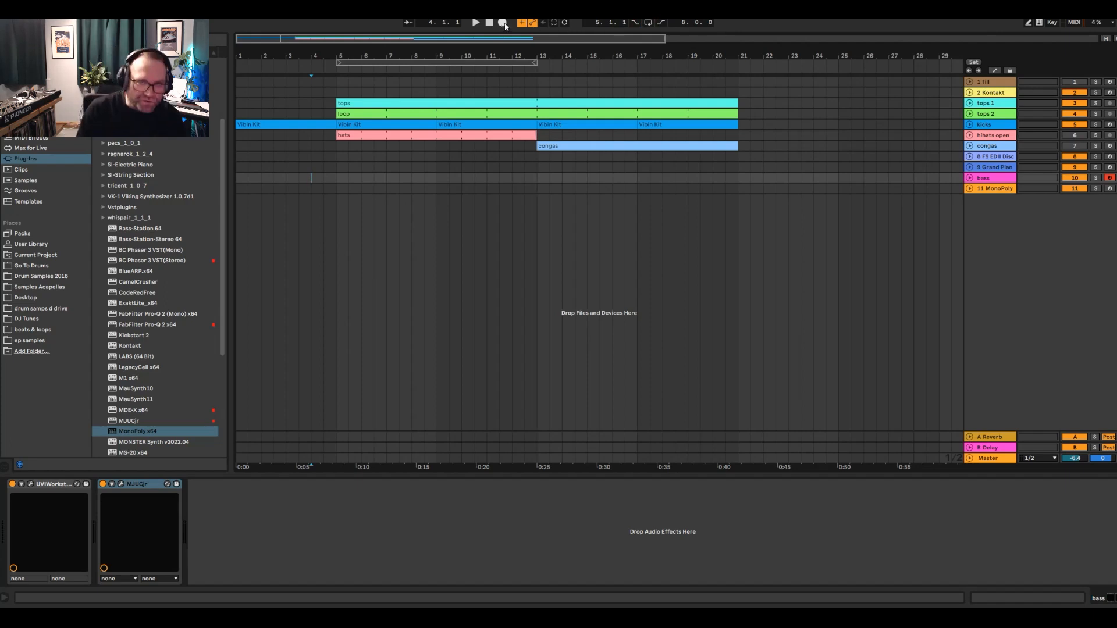
- Record a bass part on the bass track and trim the clip to span bars 5 to 13
{"action": "left_click", "coordinate": [504, 23]}
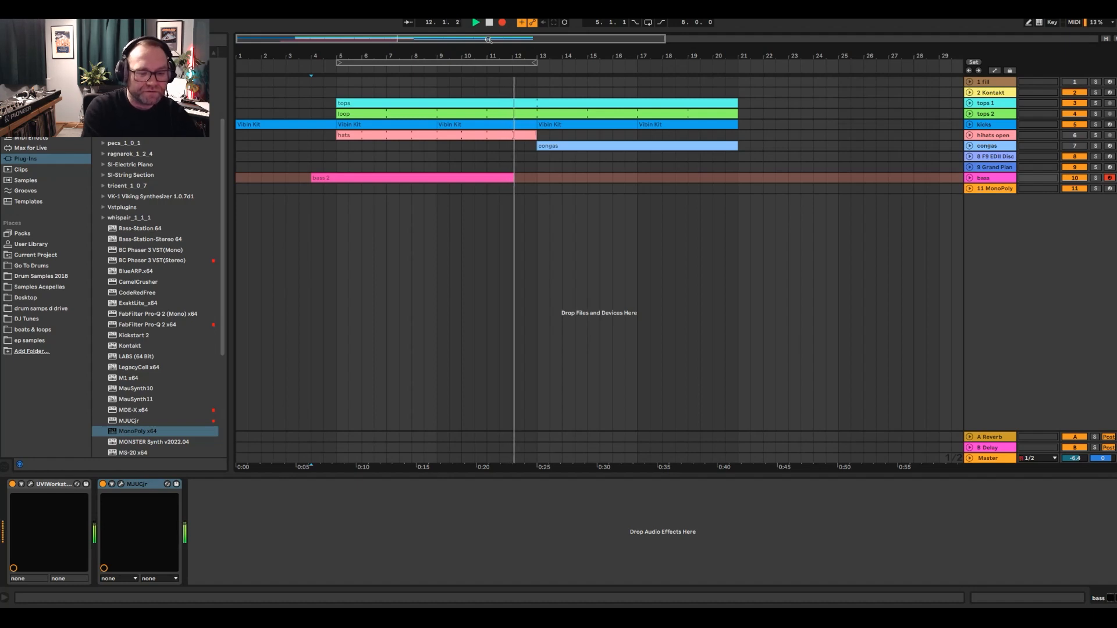
{"action": "key", "text": "F9"}
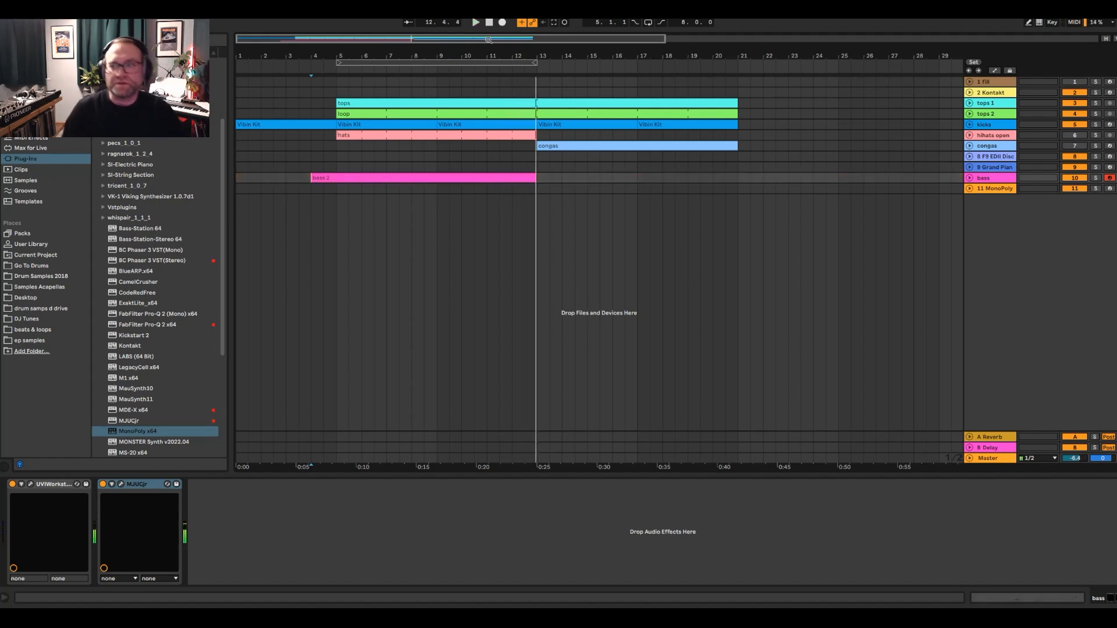
{"action": "left_click_drag", "start_coordinate": [317, 180], "coordinate": [338, 179]}
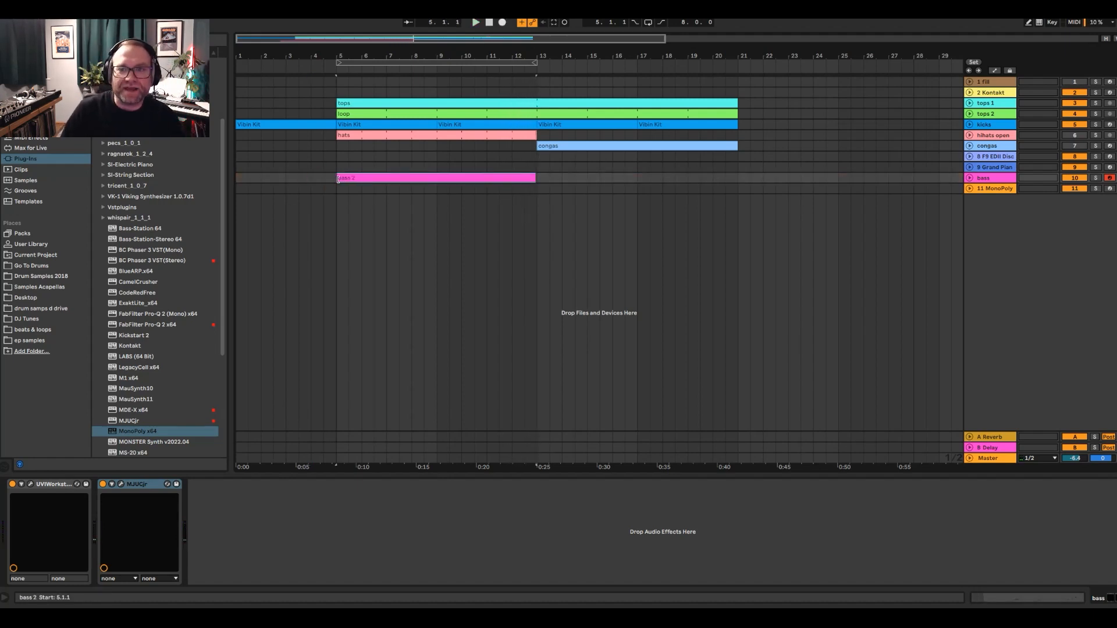
{"action": "left_click", "coordinate": [537, 177]}
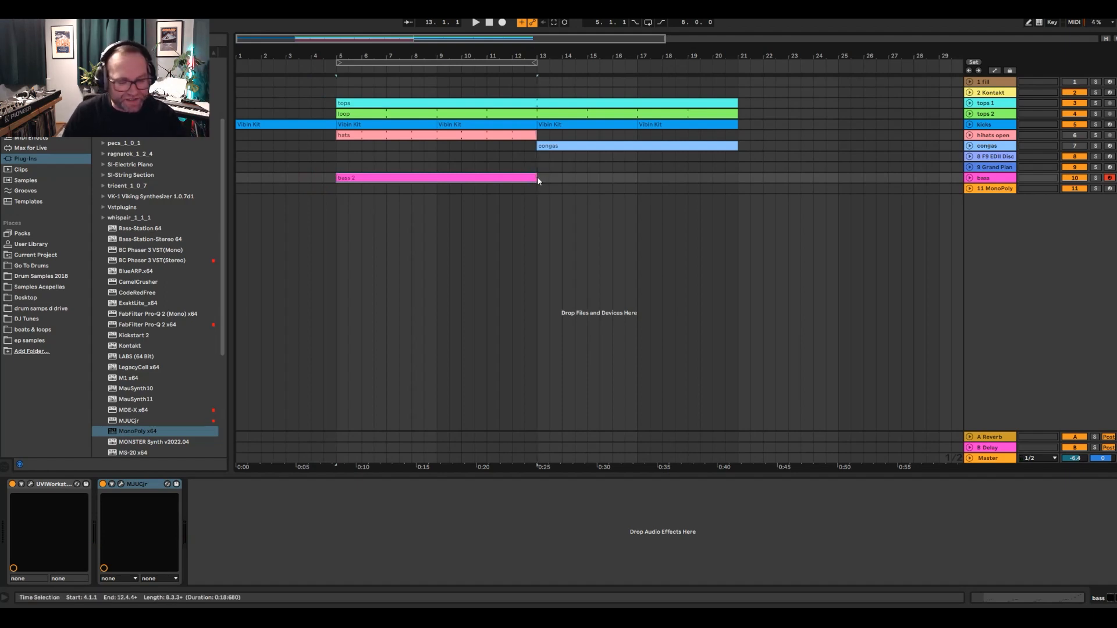
- Quantize all notes in the bass 2 clip and play back its final bars to check the timing
{"action": "double_click", "coordinate": [458, 179]}
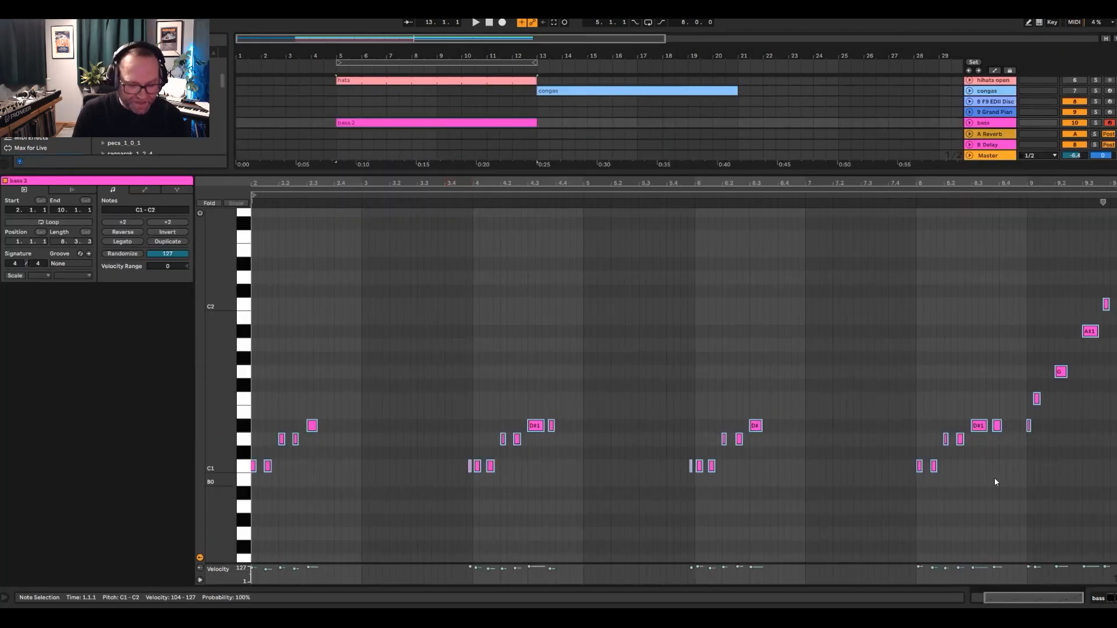
{"action": "key", "text": "ctrl+a"}
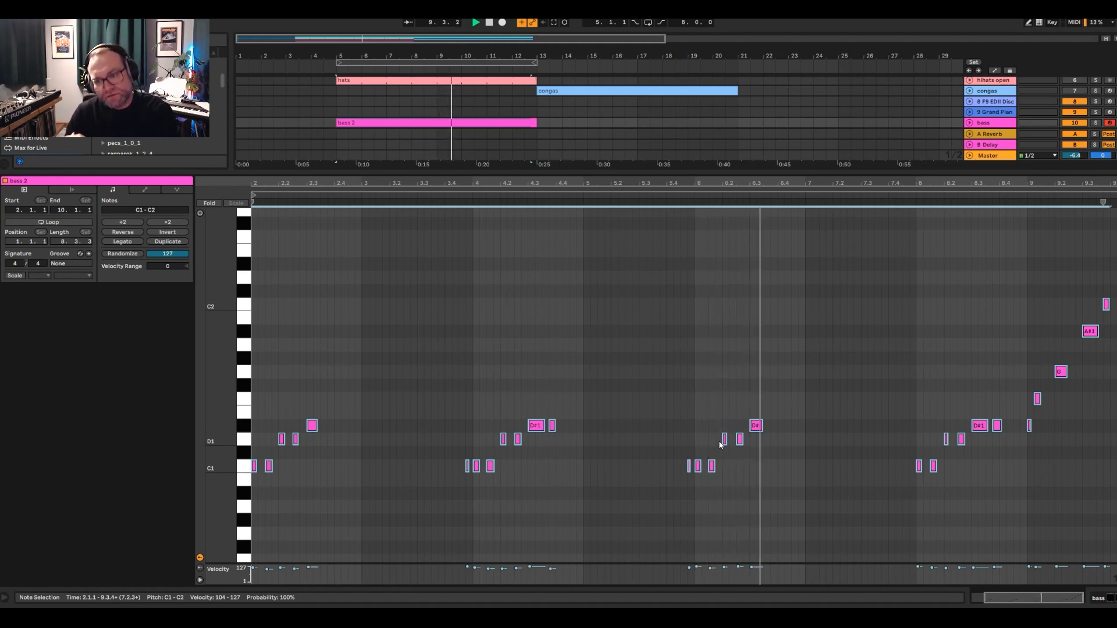
{"action": "left_click_drag", "start_coordinate": [995, 183], "coordinate": [859, 183]}
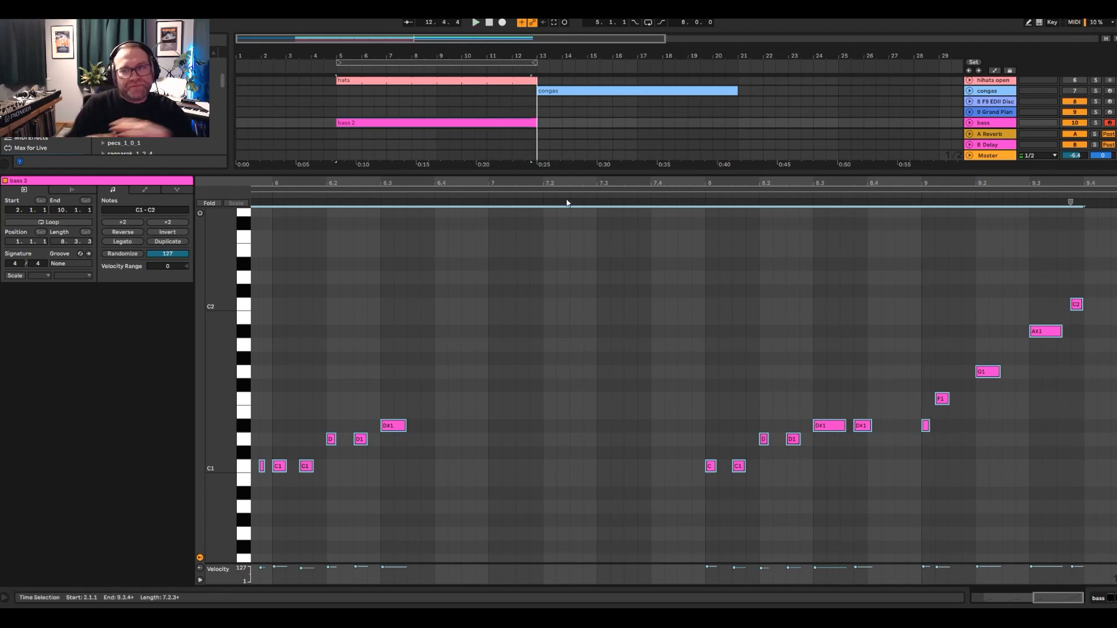
{"action": "left_click", "coordinate": [700, 197]}
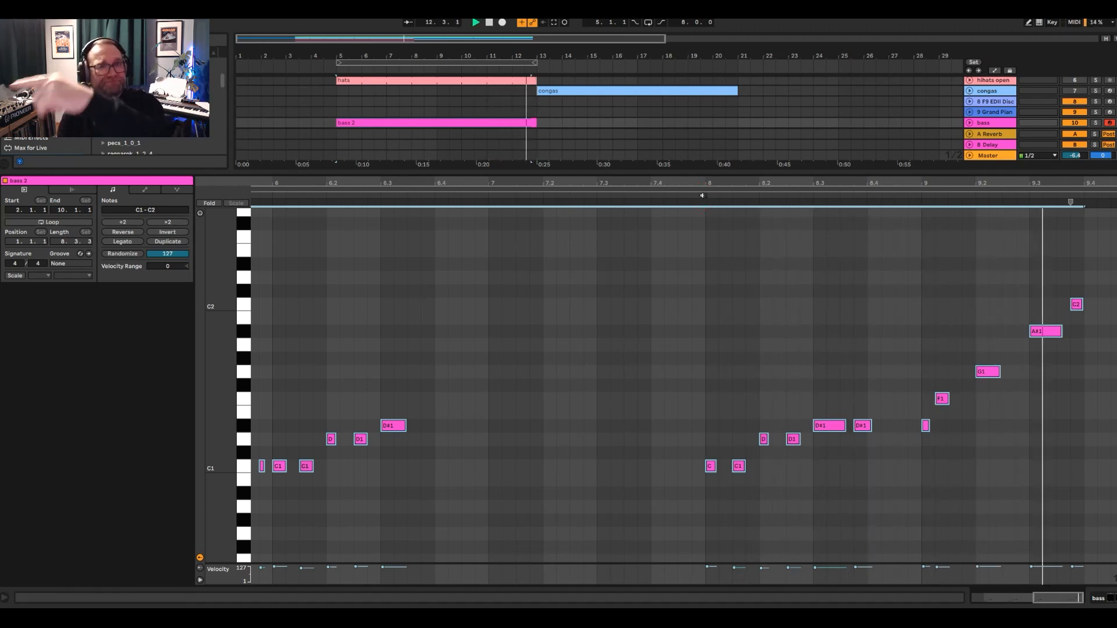
{"action": "key", "text": "space"}
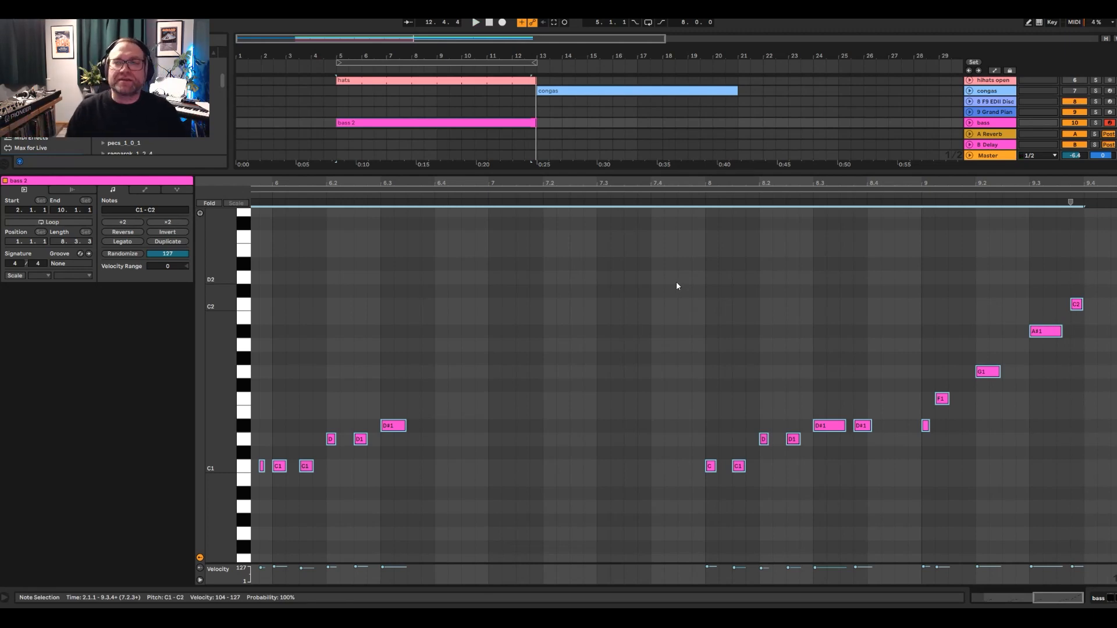
- Unfold the bass track in the arrangement and play the bass clip from bar 5
{"action": "left_click_drag", "start_coordinate": [540, 171], "coordinate": [540, 342]}
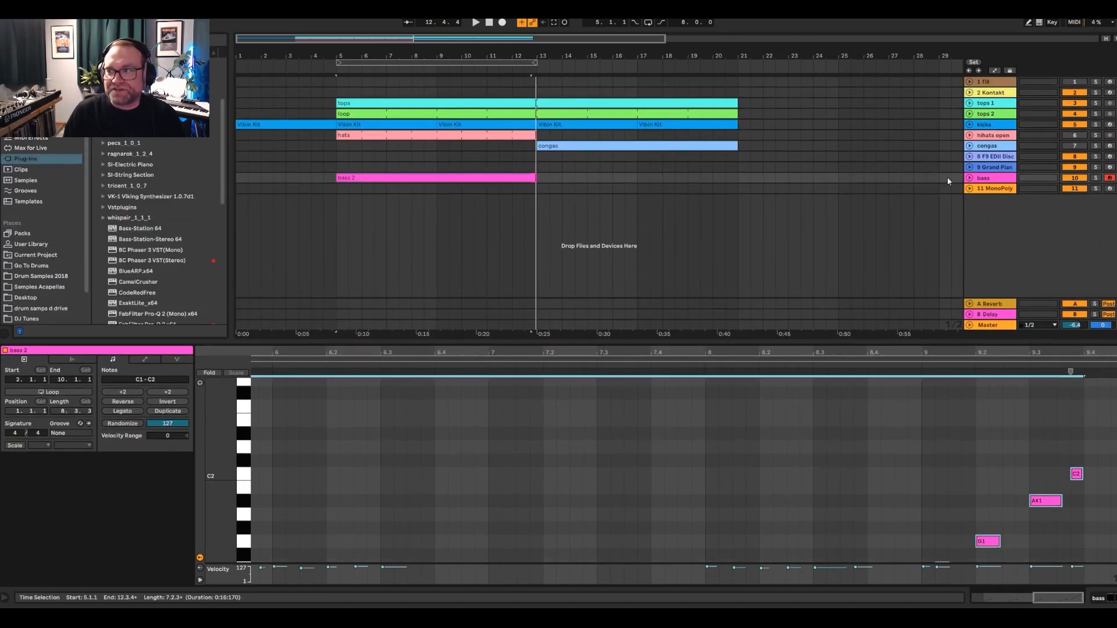
{"action": "left_click", "coordinate": [968, 179]}
{"action": "left_click_drag", "start_coordinate": [362, 211], "coordinate": [444, 183]}
{"action": "left_click", "coordinate": [341, 202]}
{"action": "key", "text": "space"}
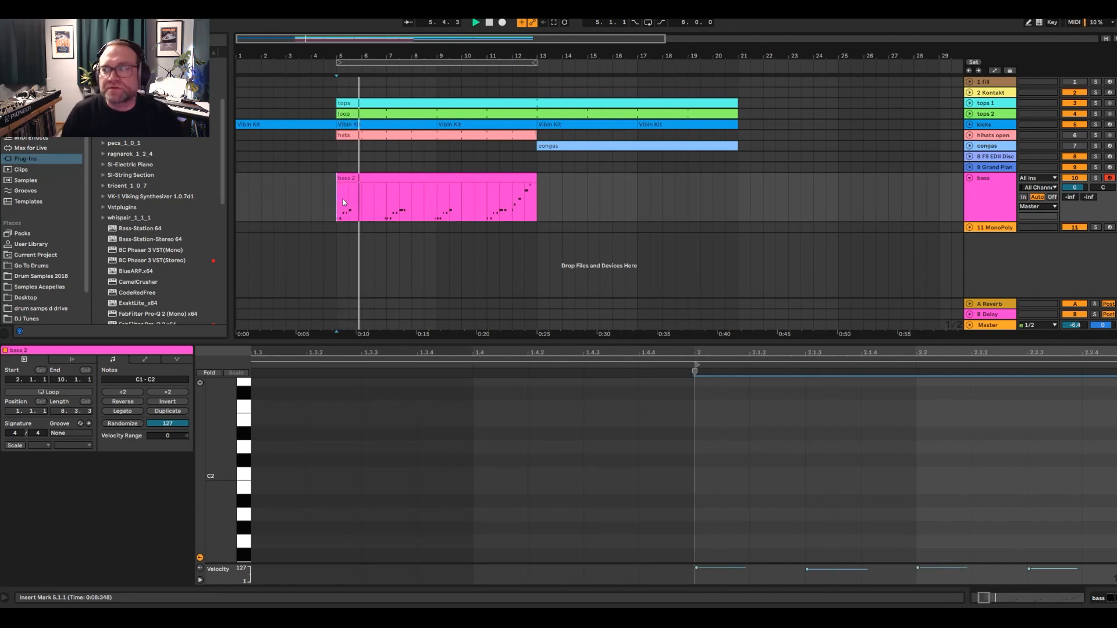
- Arm the MonoPoly track for recording and place its insert point at bar 5
{"action": "left_click", "coordinate": [1108, 228]}
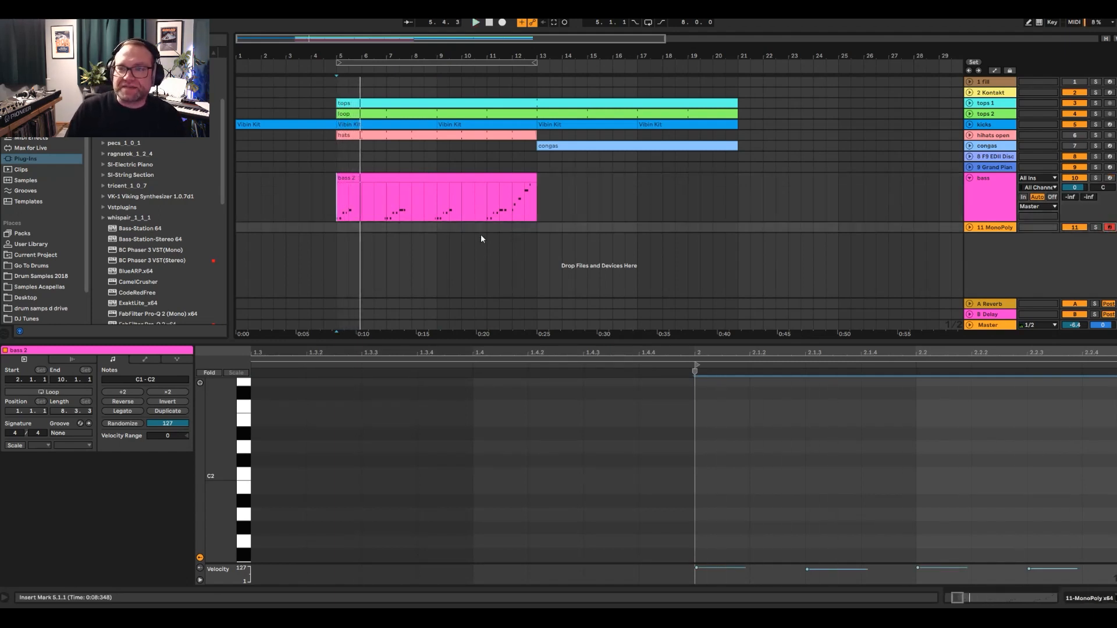
{"action": "left_click", "coordinate": [338, 229]}
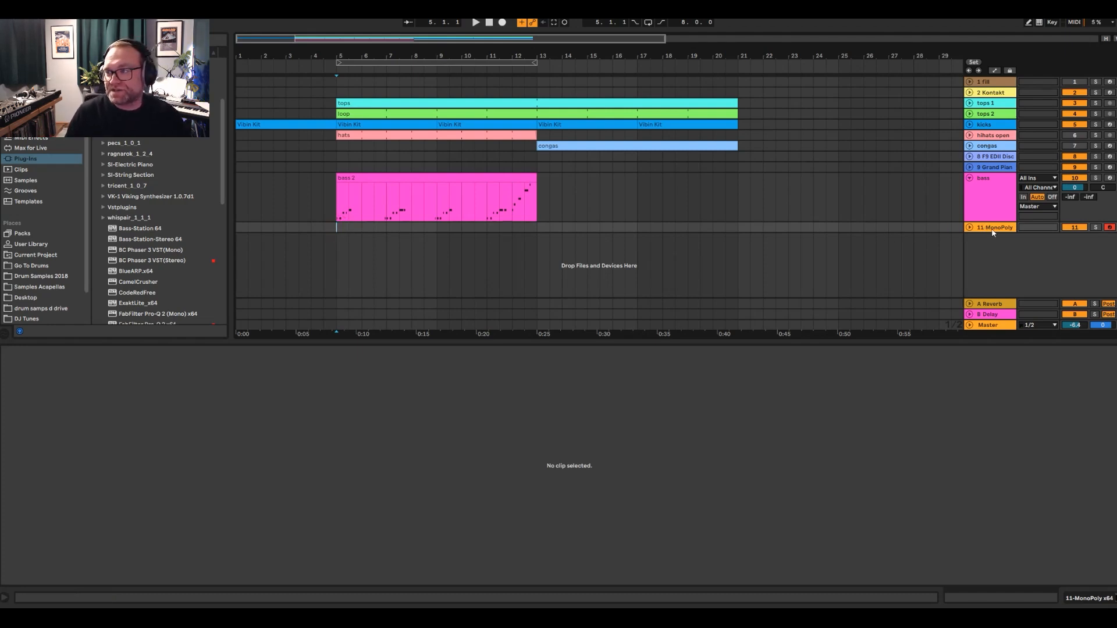
- Open the MonoPoly synth window to examine the Moody Soft Lead preset, then close it
{"action": "left_click", "coordinate": [1079, 599]}
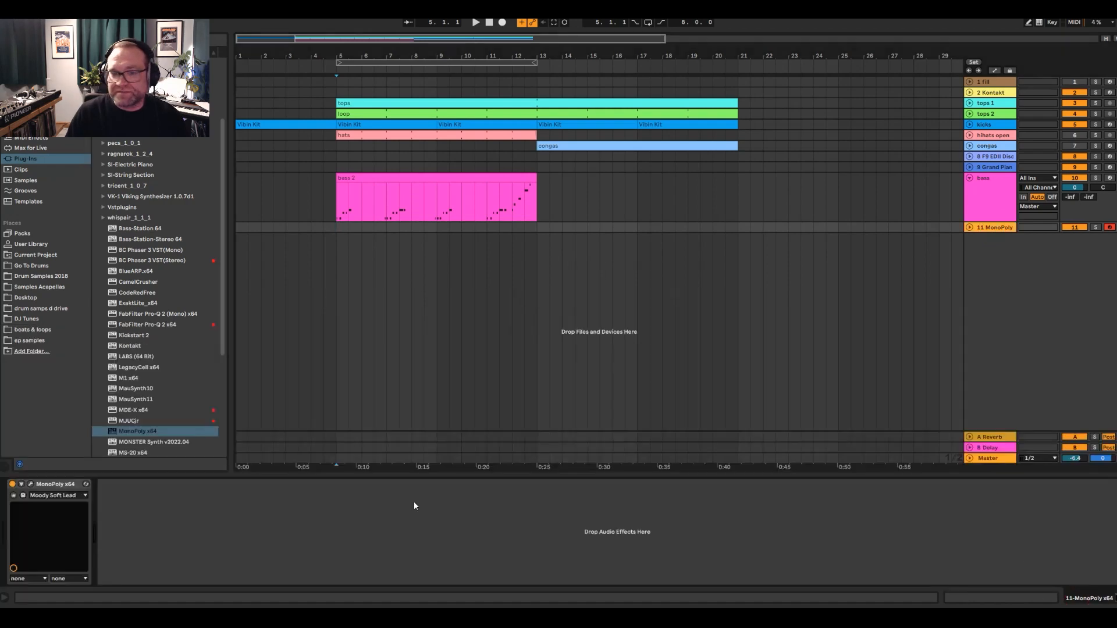
{"action": "left_click", "coordinate": [31, 485]}
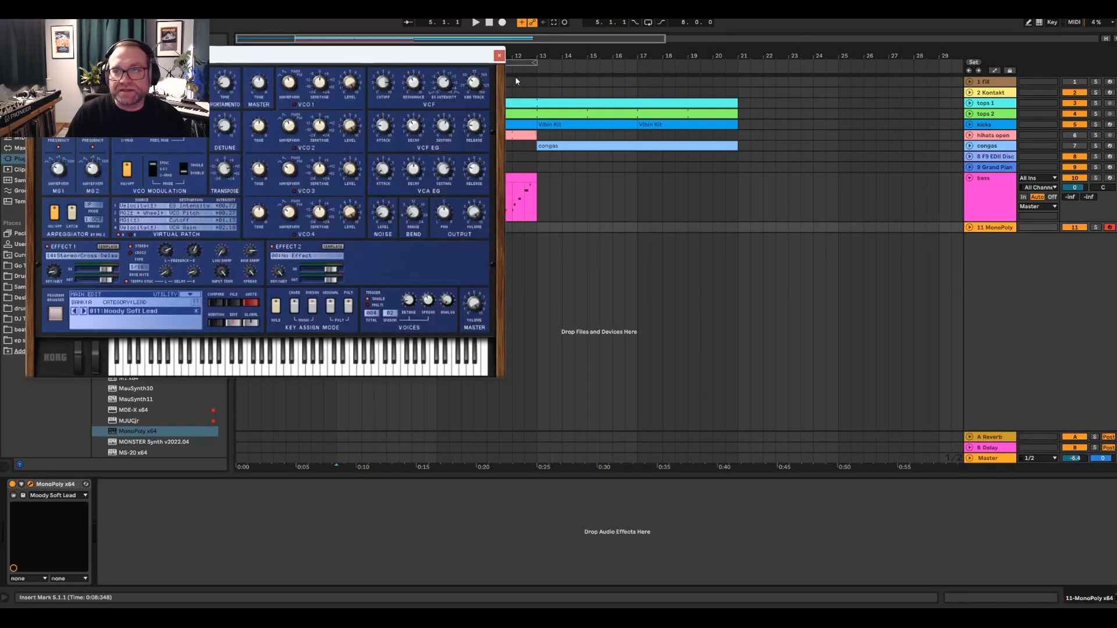
{"action": "left_click", "coordinate": [499, 56]}
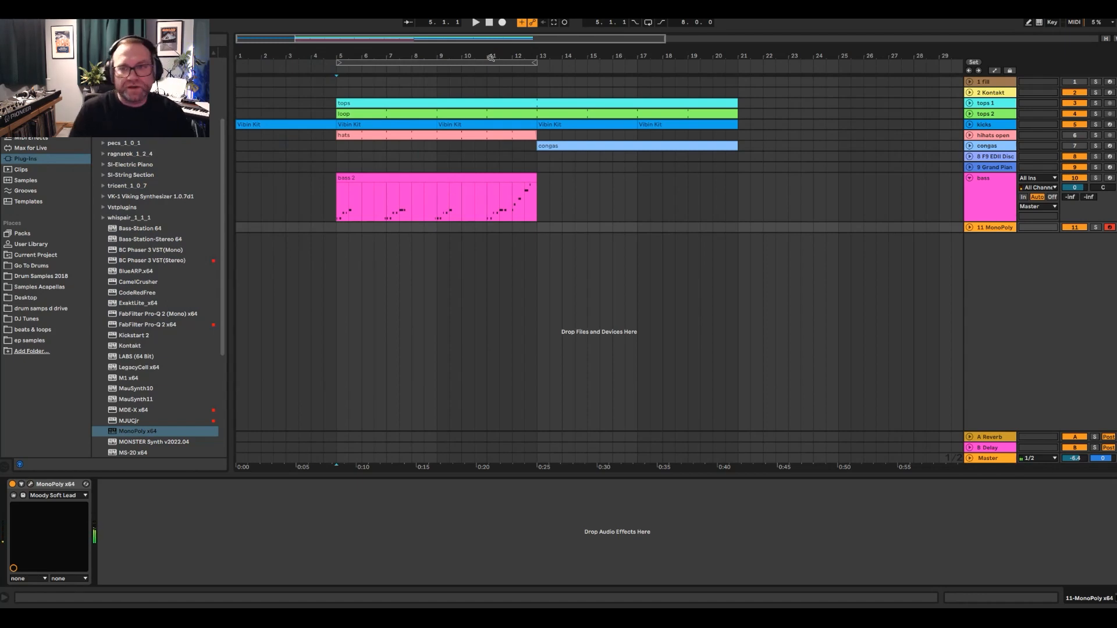
{"action": "left_click", "coordinate": [29, 487]}
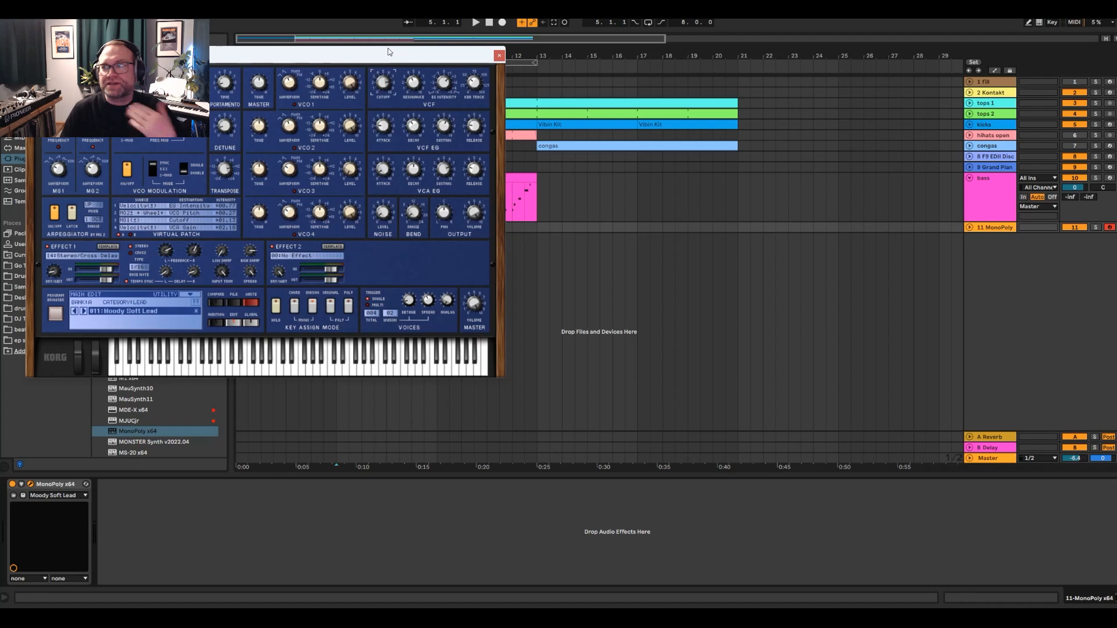
{"action": "left_click", "coordinate": [499, 55]}
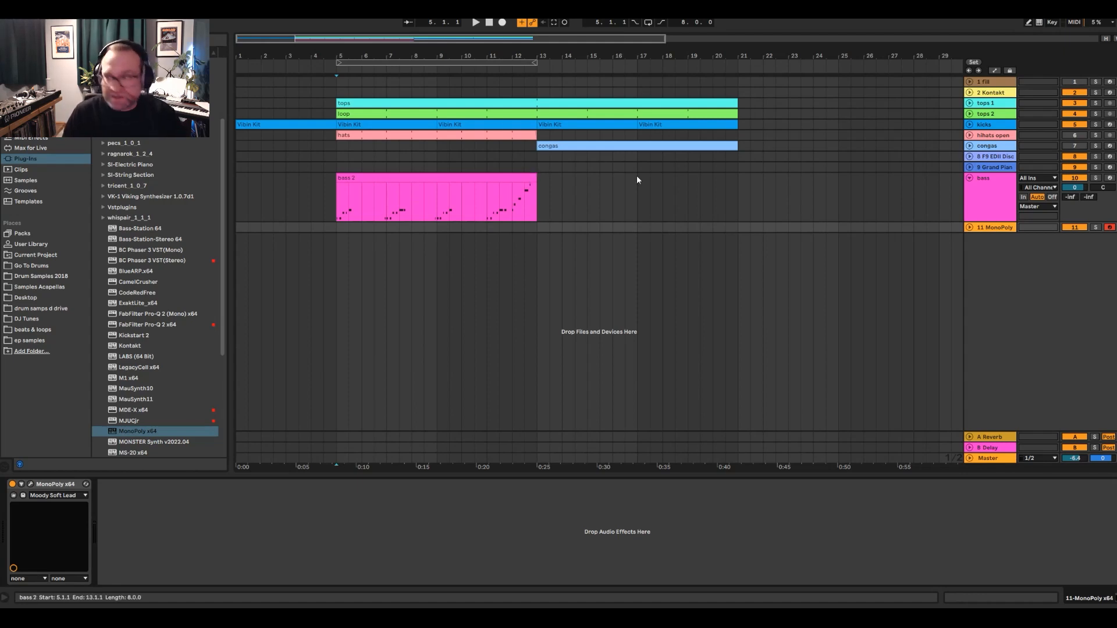
- Unfold and enlarge the MonoPoly track and lower its volume to -3.3 dB
{"action": "left_click", "coordinate": [998, 230]}
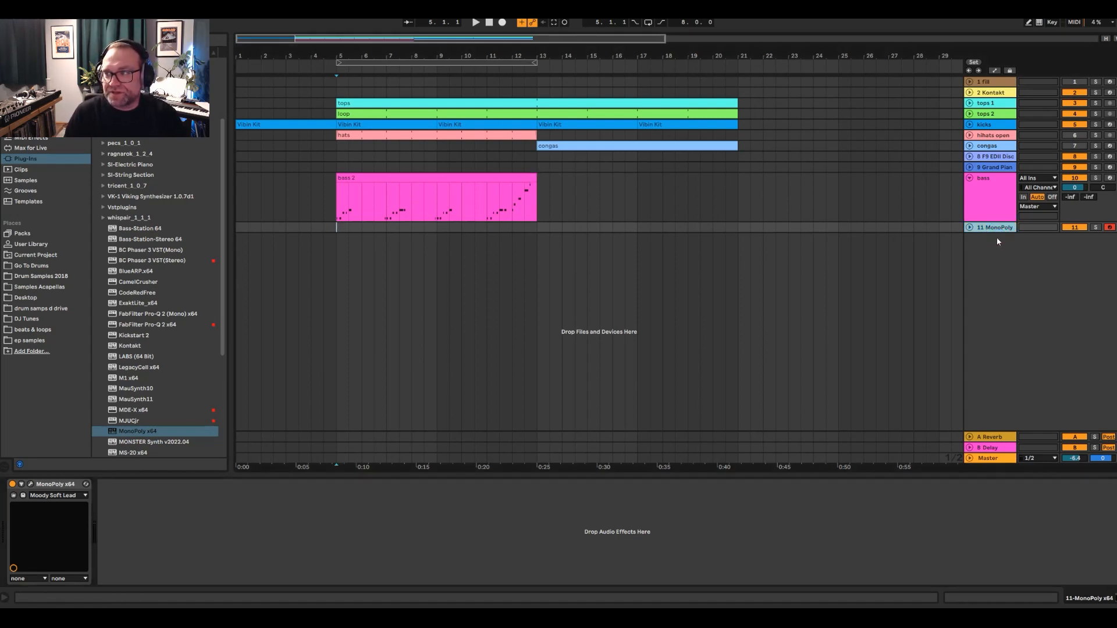
{"action": "left_click_drag", "start_coordinate": [997, 232], "coordinate": [997, 290]}
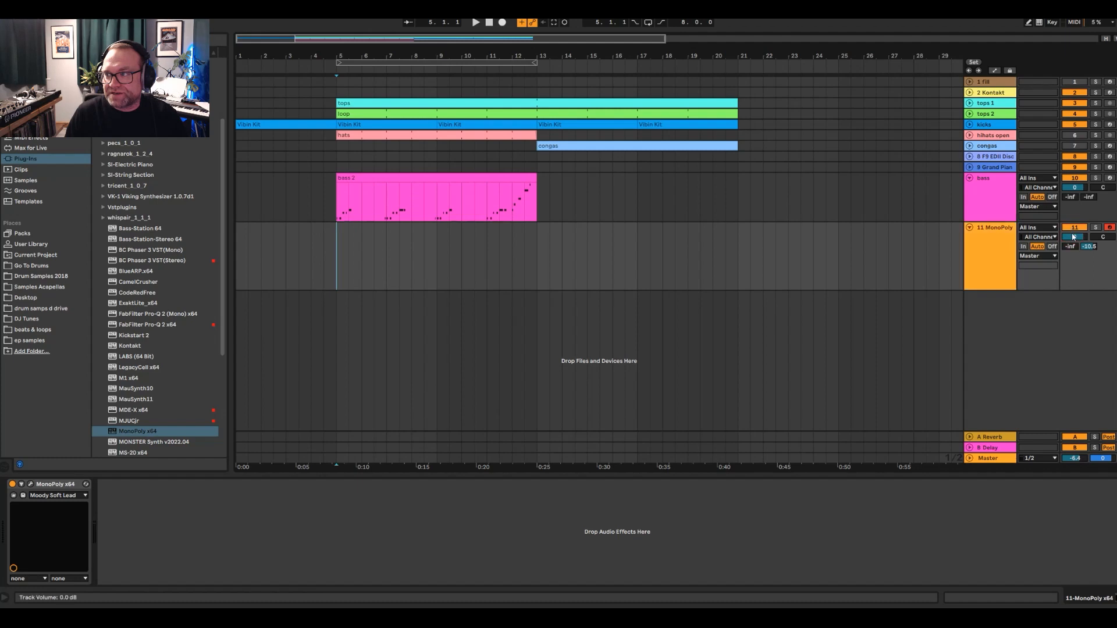
{"action": "left_click_drag", "start_coordinate": [1075, 236], "coordinate": [1074, 238]}
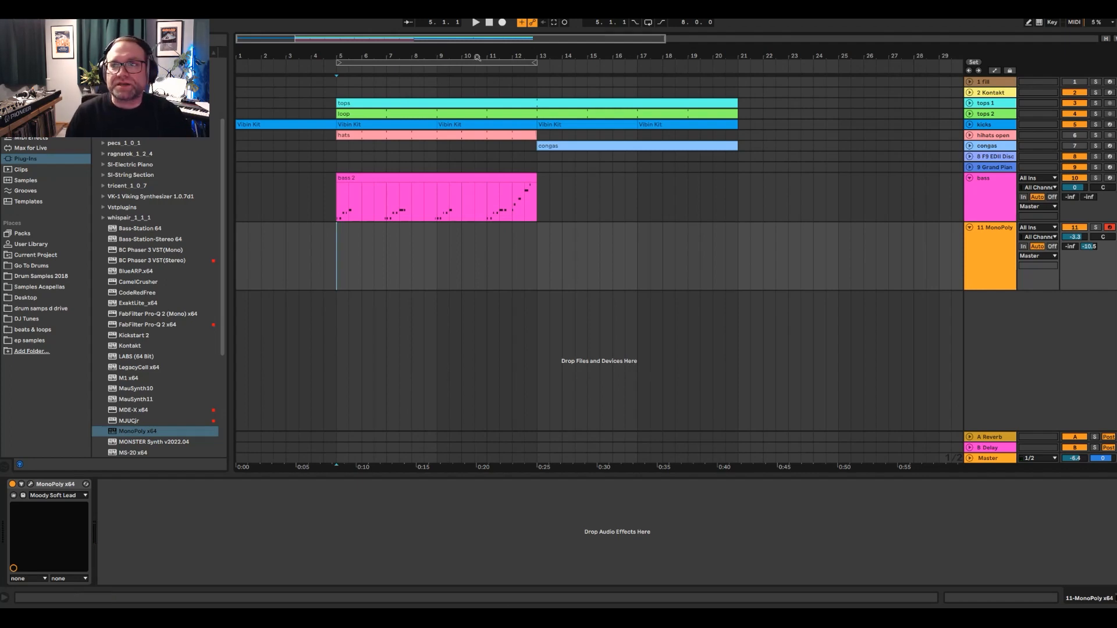
- Record a lead melody on the MonoPoly track from bar 5 and trim the clip's end to bar 13
{"action": "left_click", "coordinate": [502, 25]}
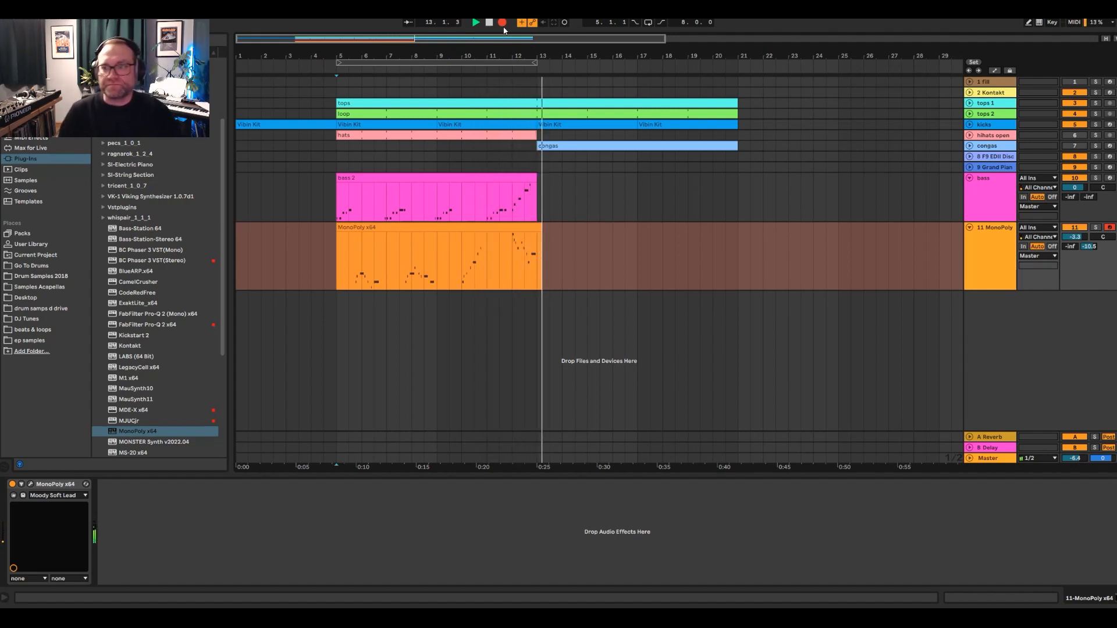
{"action": "key", "text": "space"}
{"action": "left_click_drag", "start_coordinate": [542, 231], "coordinate": [540, 232]}
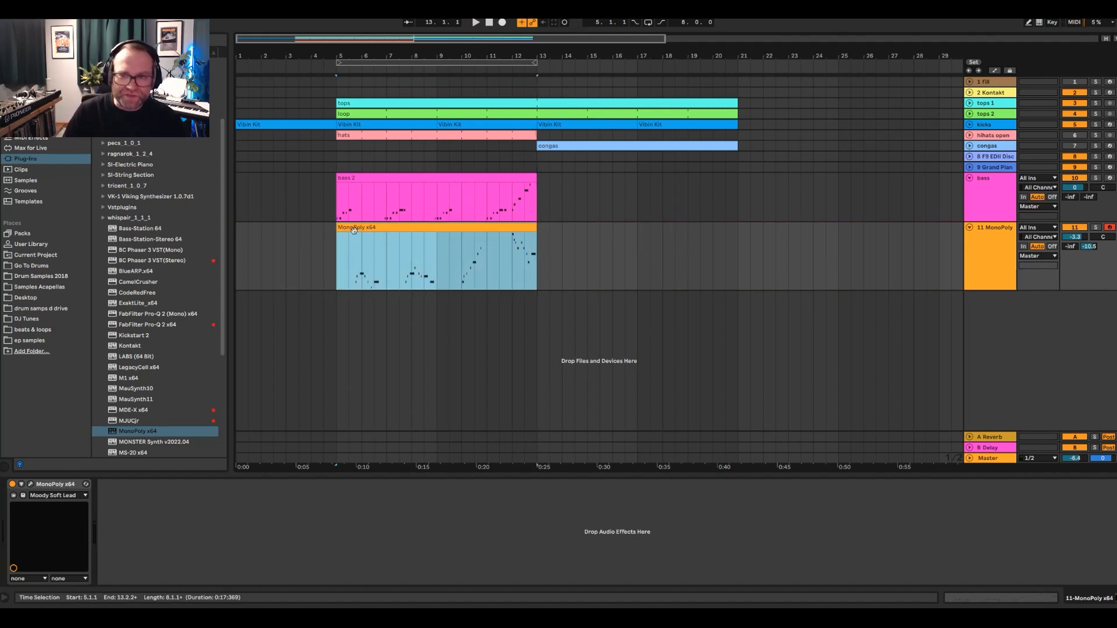
- Quantize all notes in the MonoPoly clip and transpose them up one octave to the A#2–F4 range
{"action": "double_click", "coordinate": [347, 254]}
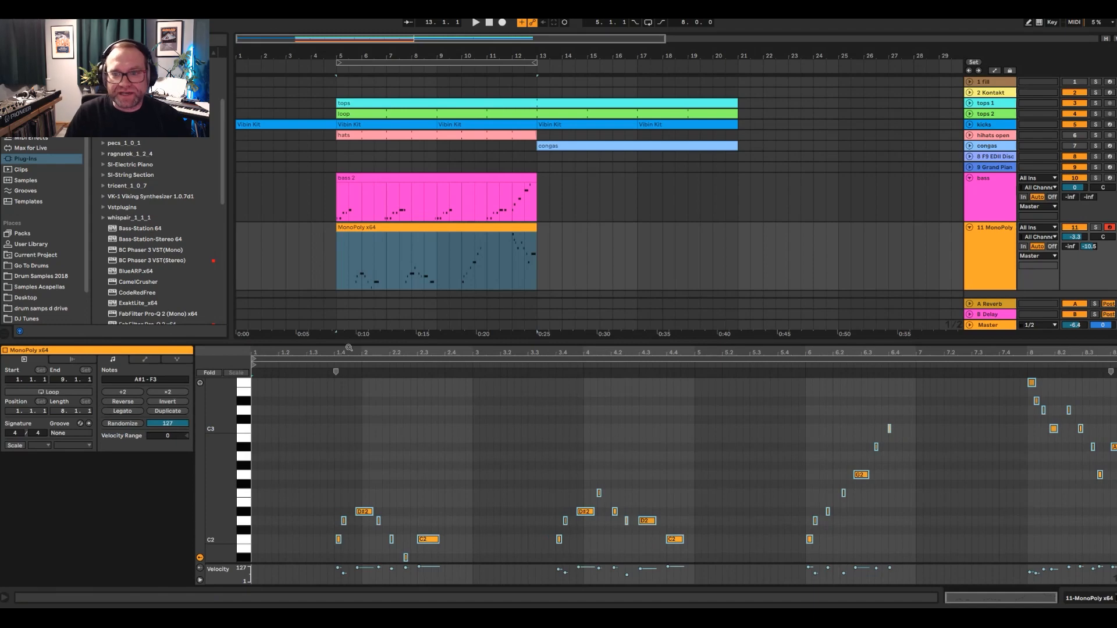
{"action": "left_click_drag", "start_coordinate": [350, 324], "coordinate": [350, 177]}
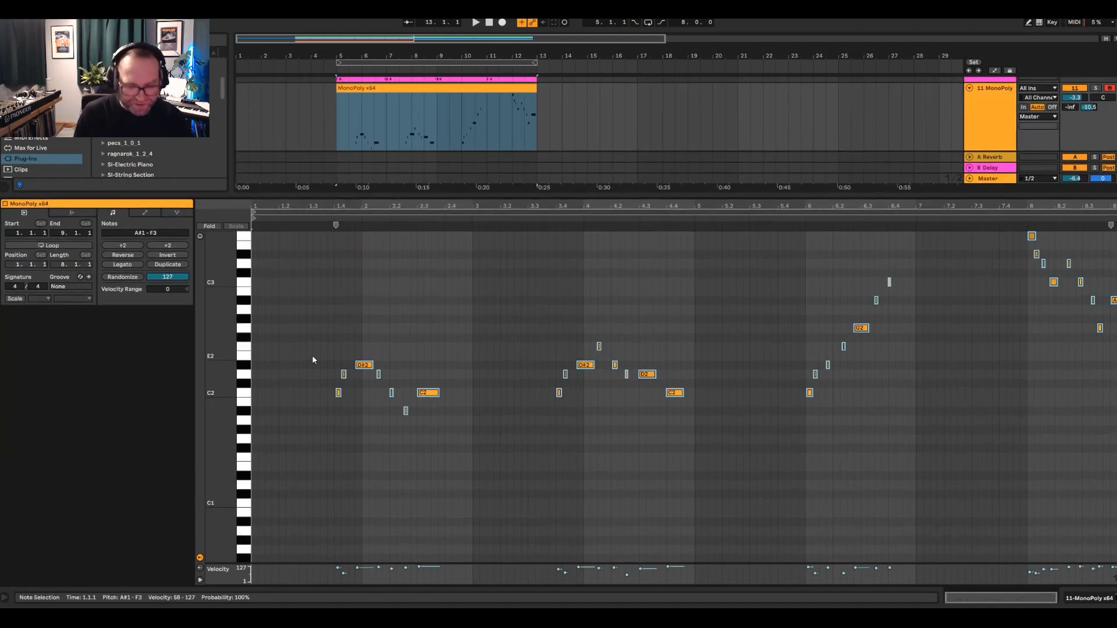
{"action": "key", "text": "ctrl+a"}
{"action": "key", "text": "Up"}
{"action": "key", "text": "Up"}
{"action": "key", "text": "Up"}
{"action": "key", "text": "Up"}
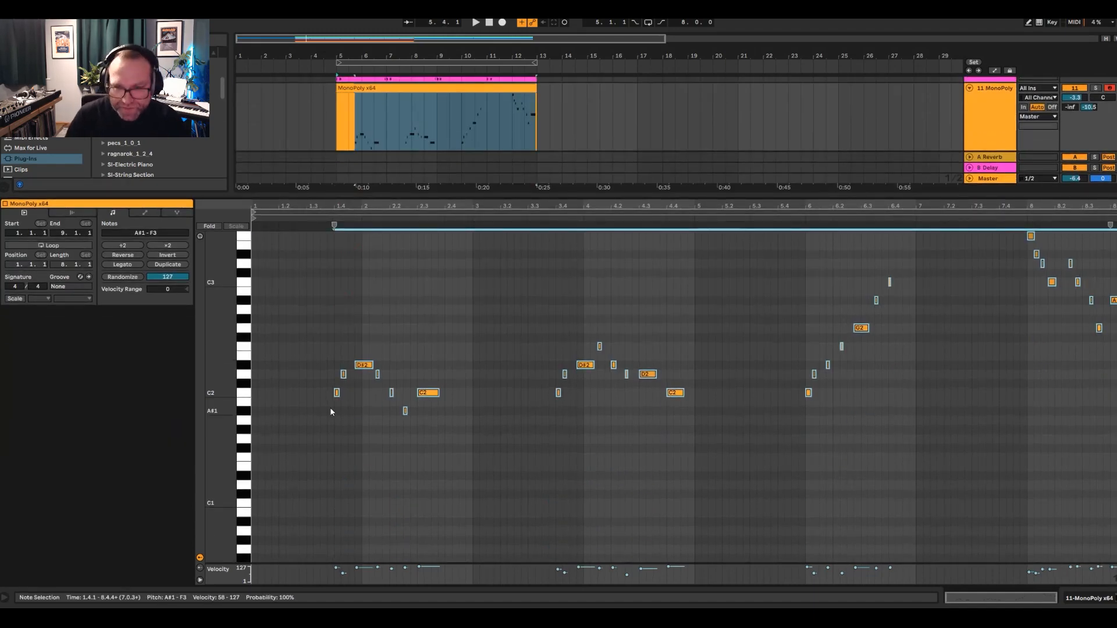
{"action": "key", "text": "Up"}
{"action": "key", "text": "Up"}
{"action": "key", "text": "Up"}
{"action": "key", "text": "Up"}
{"action": "key", "text": "Up"}
{"action": "key", "text": "Up"}
{"action": "key", "text": "Up"}
{"action": "key", "text": "Up"}
{"action": "key", "text": "Up"}
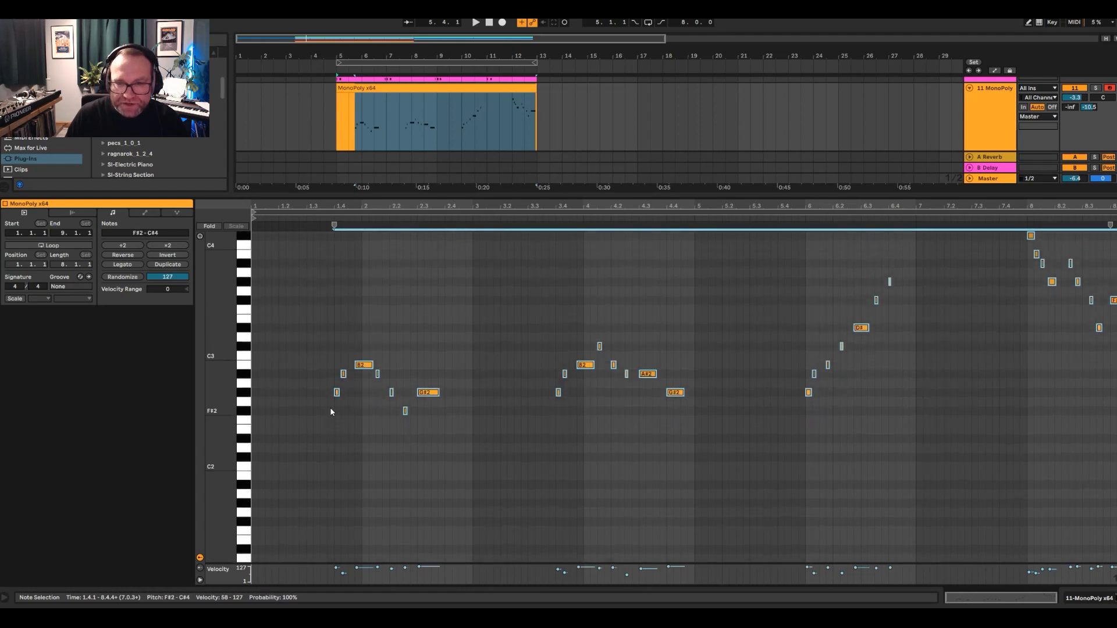
{"action": "key", "text": "Down"}
- Play the arrangement from bar 5 to hear the MonoPoly melody together with the bass and drums
{"action": "key", "text": "space"}
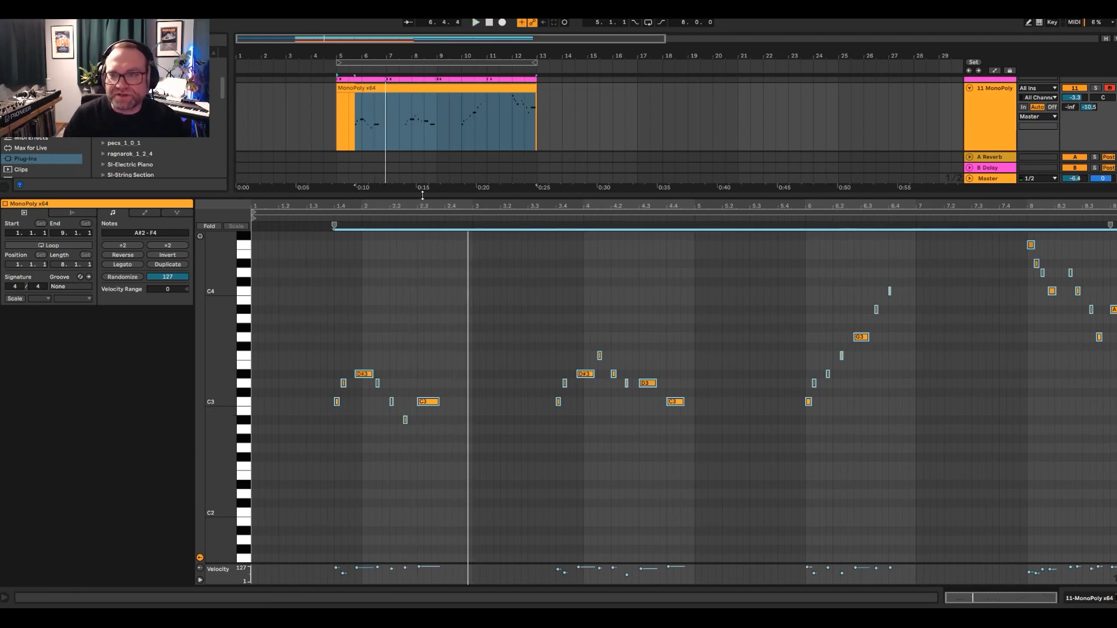
{"action": "left_click_drag", "start_coordinate": [423, 195], "coordinate": [422, 384]}
{"action": "key", "text": "space"}
{"action": "left_click", "coordinate": [335, 251]}
{"action": "key", "text": "space"}
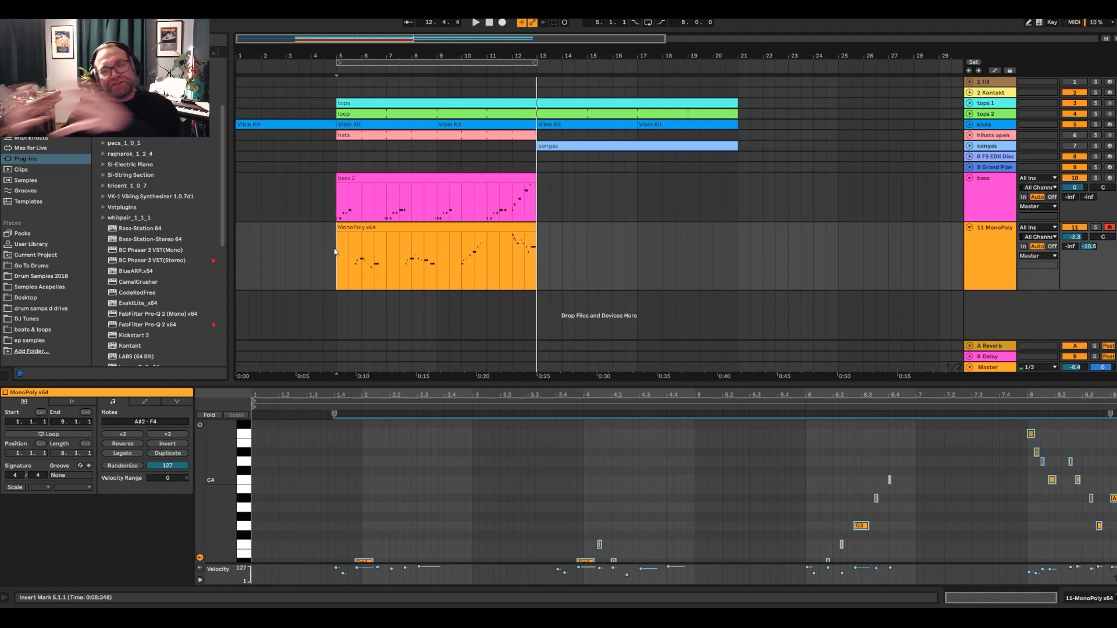
- Arm the bass track, start playback at bar 12 and record a further bass part up to bar 15
{"action": "left_click", "coordinate": [365, 178]}
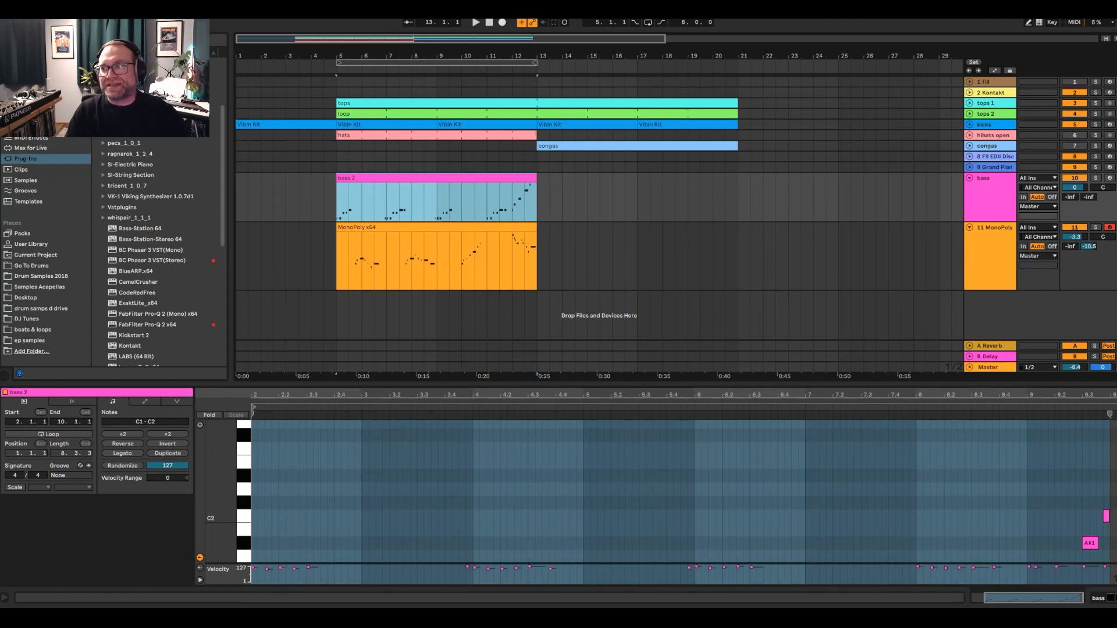
{"action": "left_click", "coordinate": [1109, 178]}
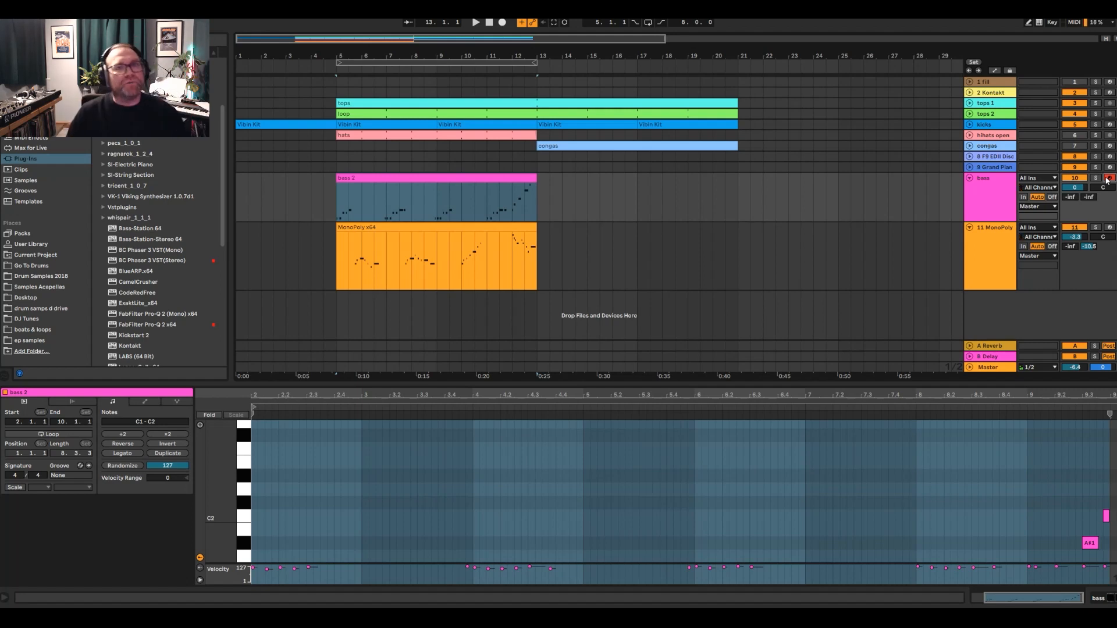
{"action": "left_click", "coordinate": [514, 210]}
{"action": "key", "text": "space"}
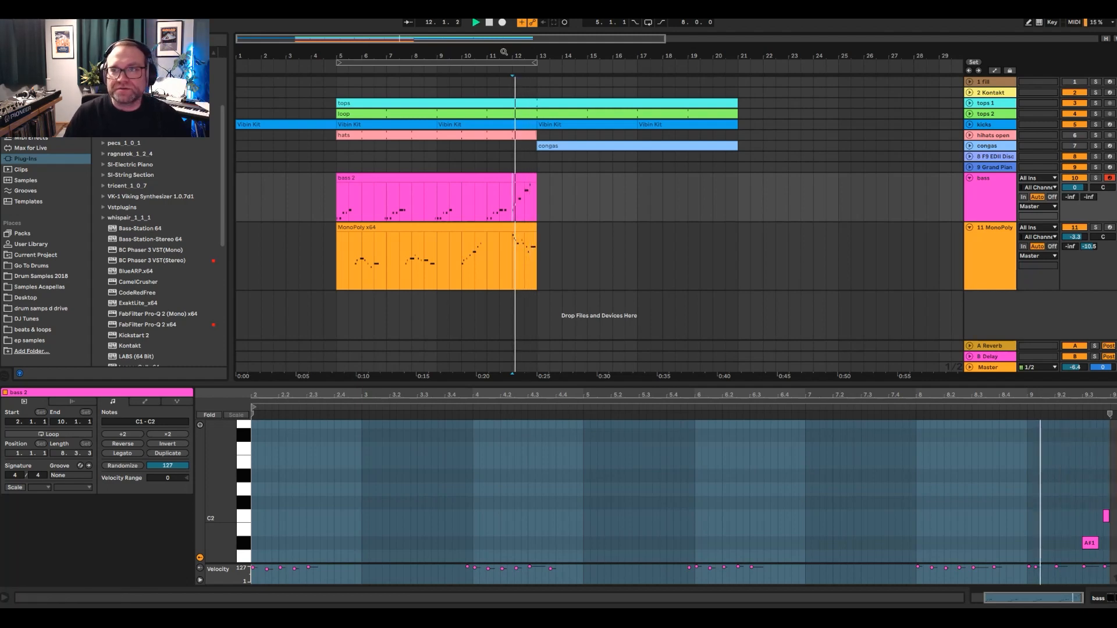
{"action": "left_click", "coordinate": [502, 23]}
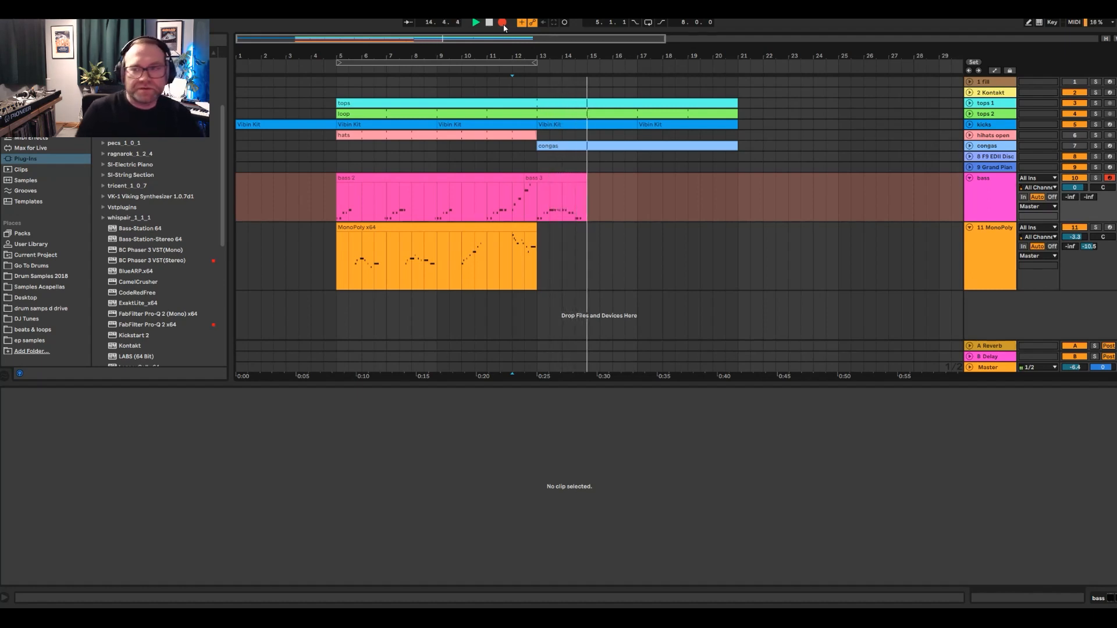
{"action": "left_click", "coordinate": [503, 22]}
- Trim the start of the bass 3 clip to bar 13 and quantize its notes
{"action": "left_click_drag", "start_coordinate": [518, 176], "coordinate": [576, 178]}
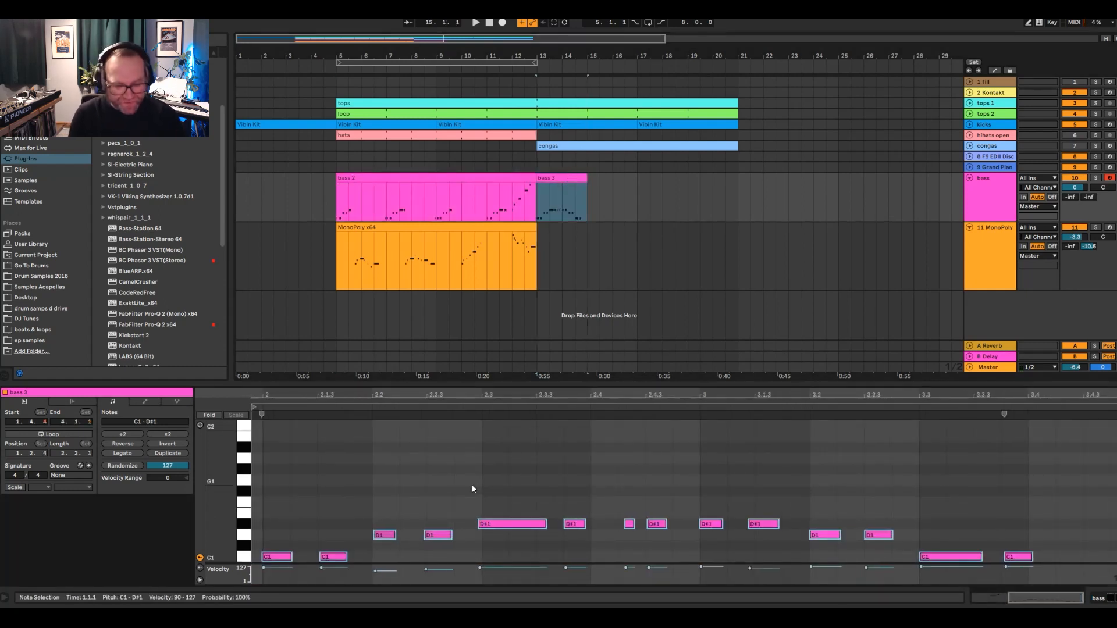
{"action": "key", "text": "ctrl+u"}
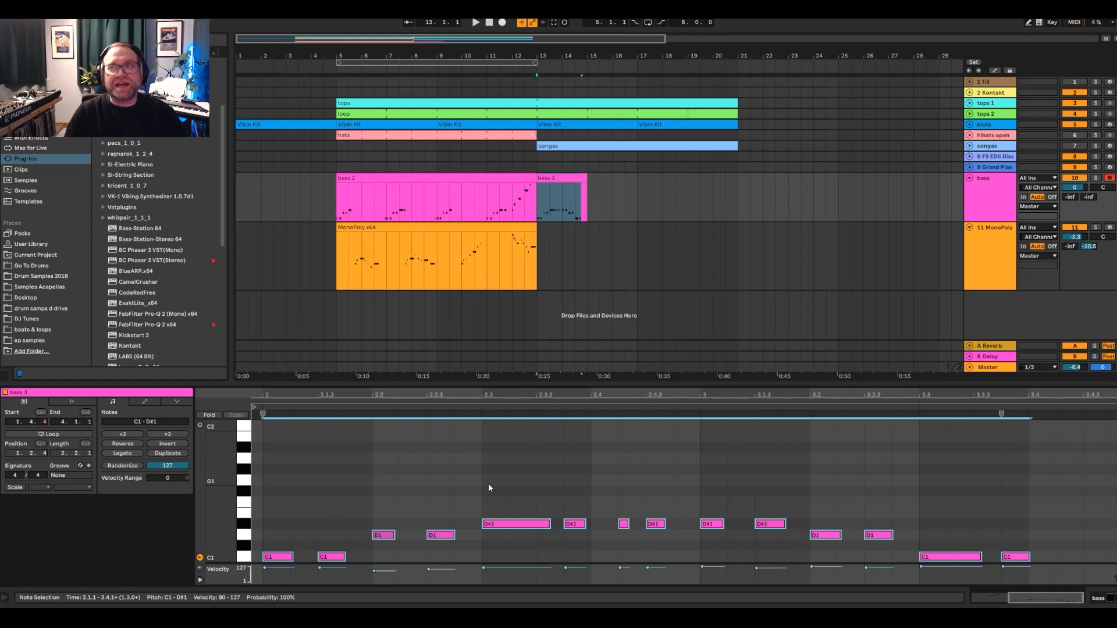
- Duplicate the bass 3 clip along the bass track so that back-to-back copies fill bars 13 to 21
{"action": "left_click", "coordinate": [612, 192]}
{"action": "left_click_drag", "start_coordinate": [562, 175], "coordinate": [608, 177]}
{"action": "key", "text": "ctrl+d"}
{"action": "key", "text": "ctrl+d"}
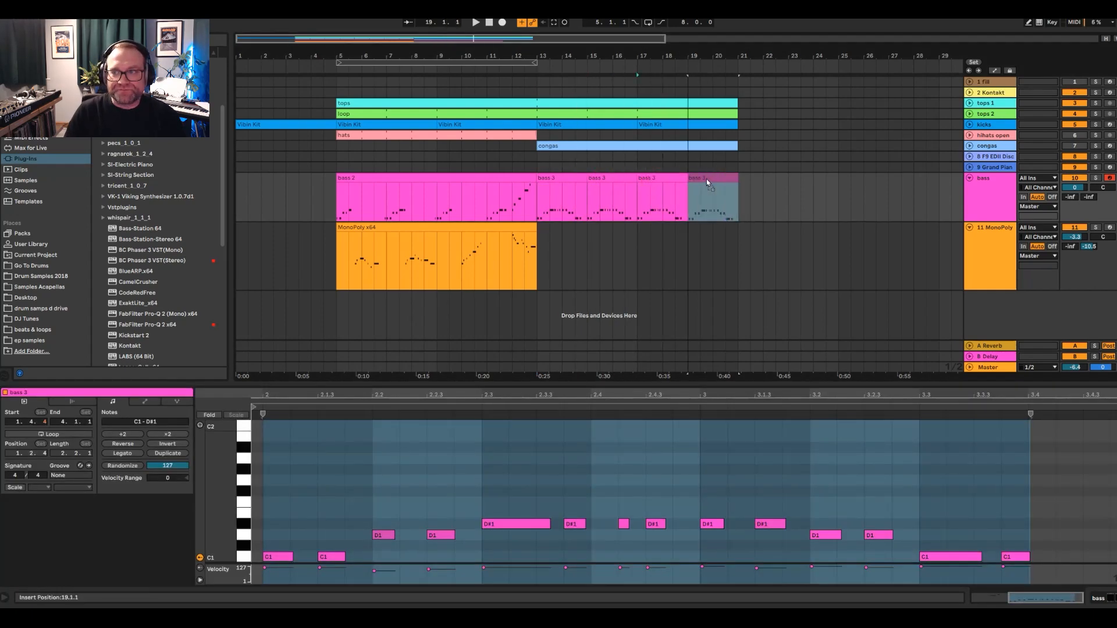
- Try the F9 EDII Disco Grand track as the armed instrument, and arm the Grand Piano Equal Bright Solo track instead
{"action": "left_click", "coordinate": [538, 164]}
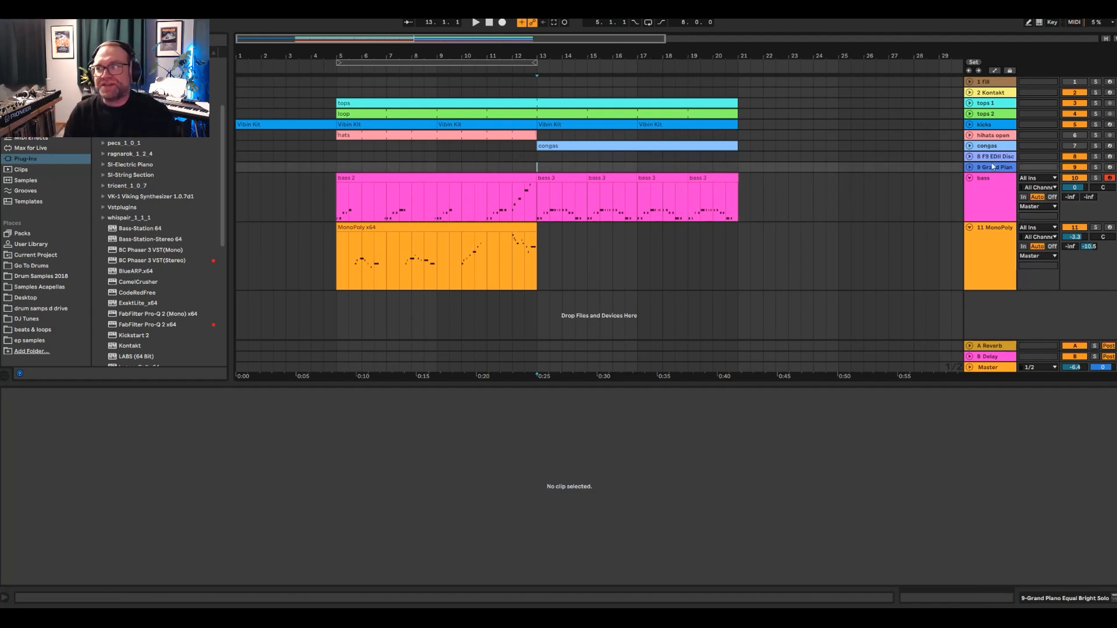
{"action": "left_click", "coordinate": [1109, 157]}
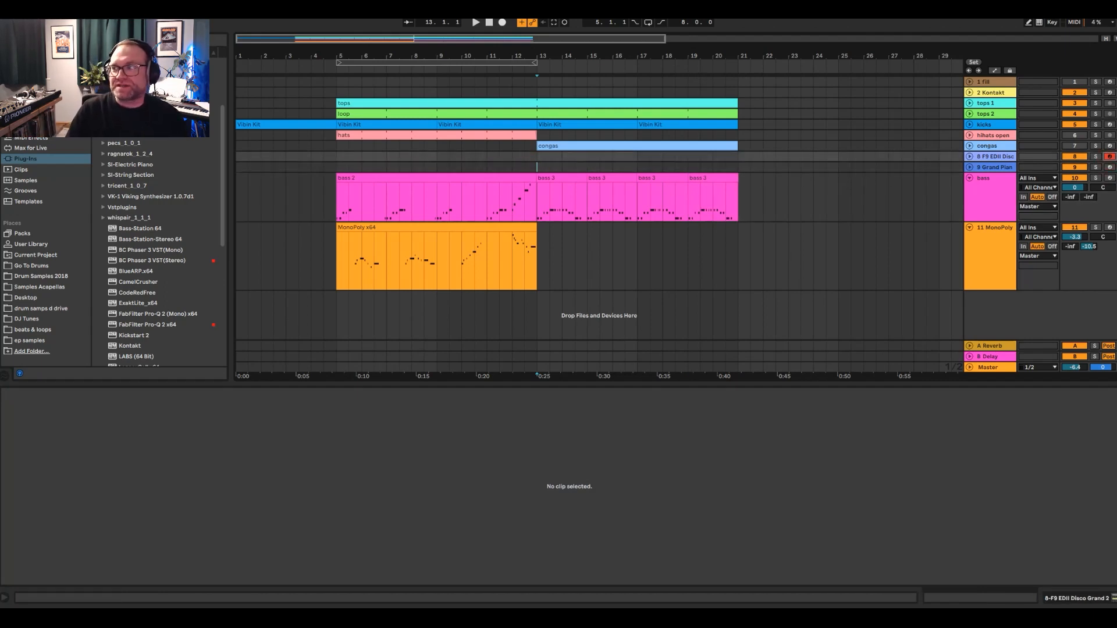
{"action": "left_click", "coordinate": [1109, 168]}
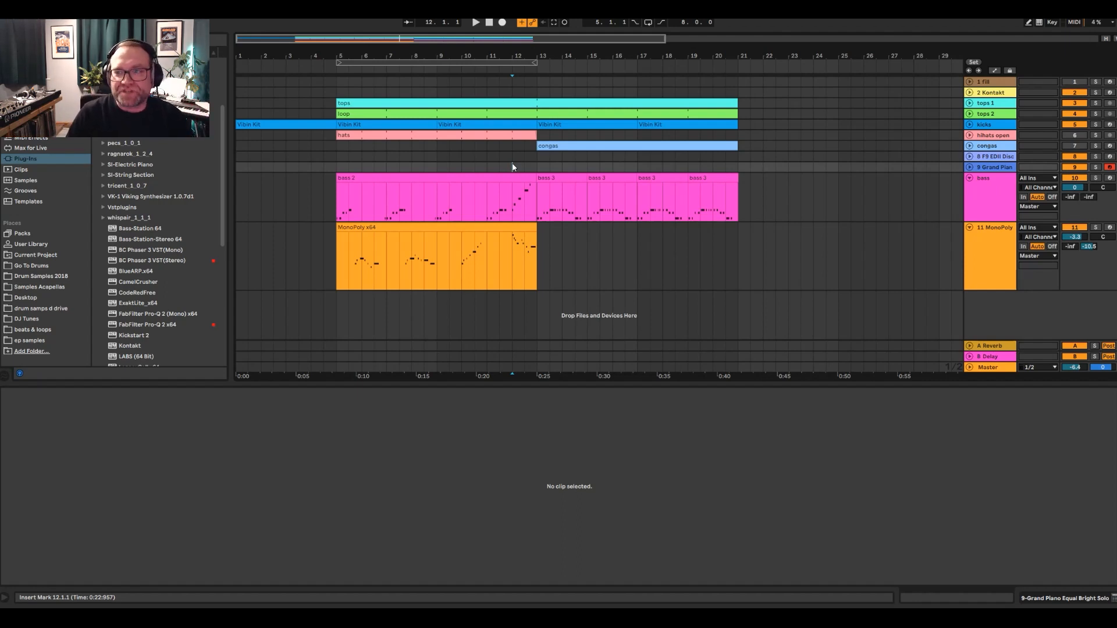
- Play the arrangement from bar 5 with the Grand Piano track armed
{"action": "left_click", "coordinate": [341, 210]}
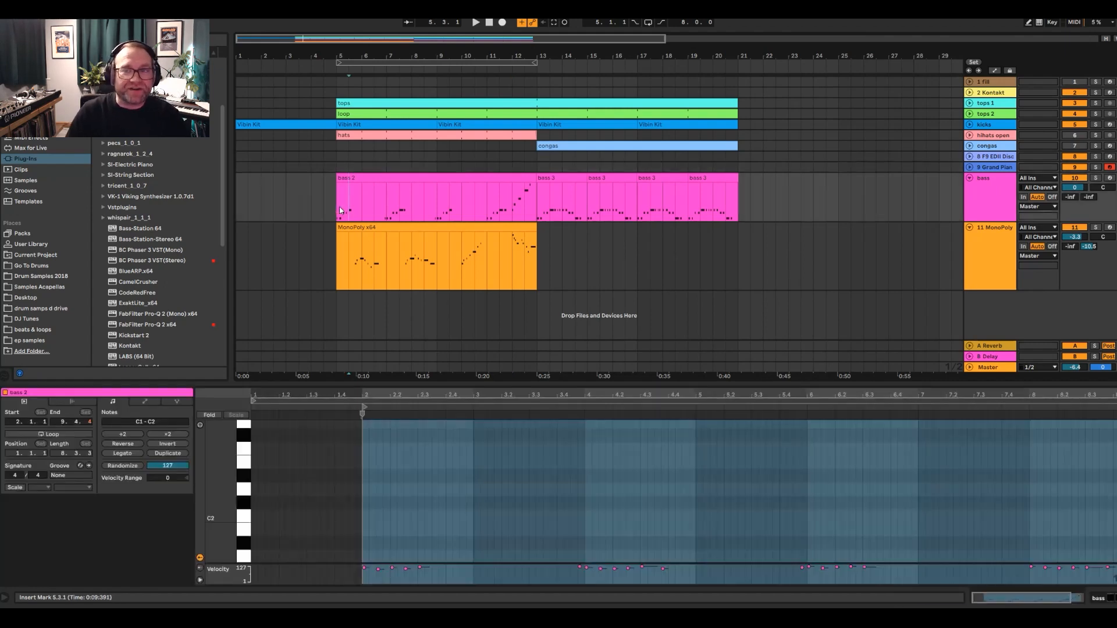
{"action": "key", "text": "space"}
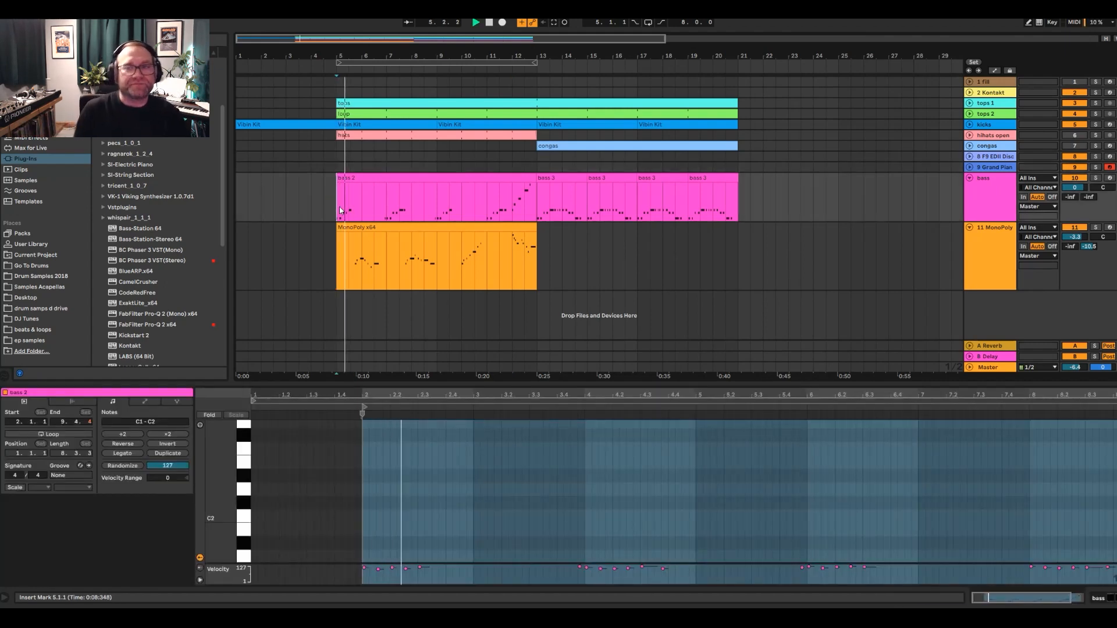